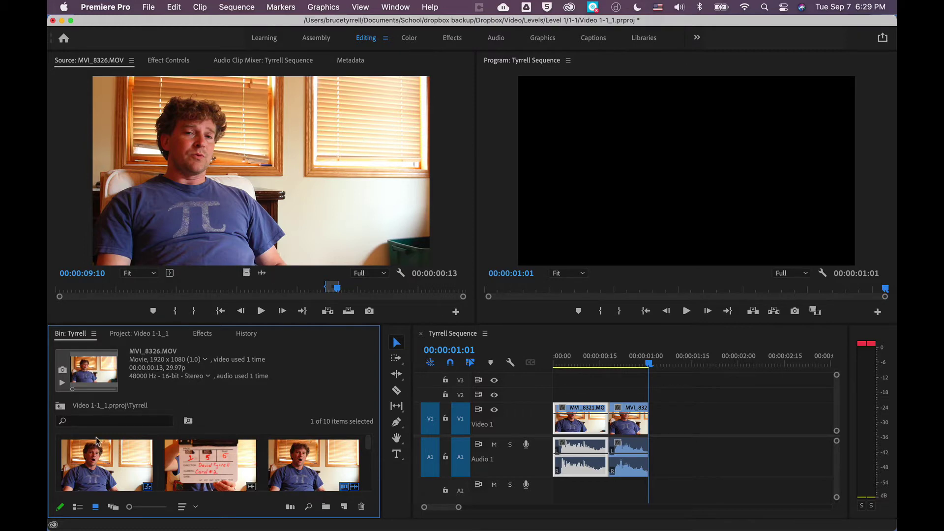
Select Tyrrell Sequence and maximize the Tyrrell bin to show all ten items
{"action": "left_click", "coordinate": [98, 460]}
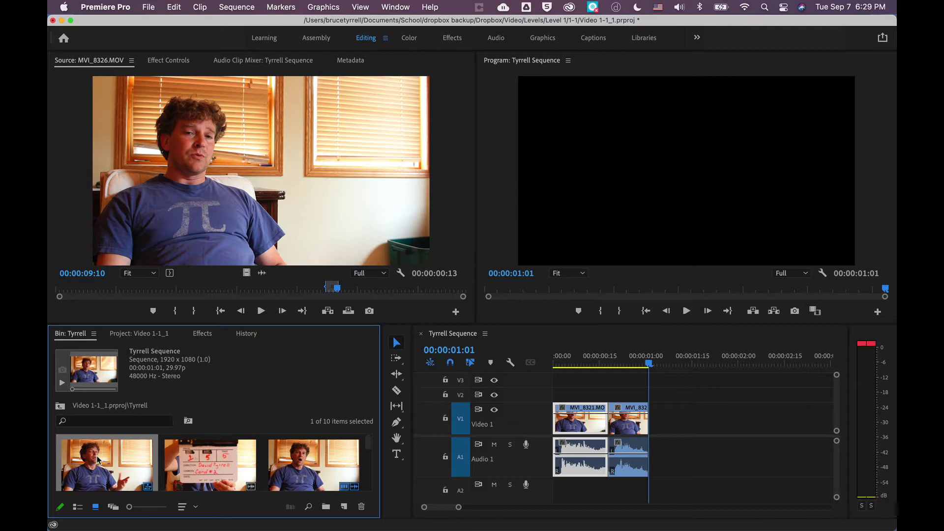
{"action": "key", "text": "grave"}
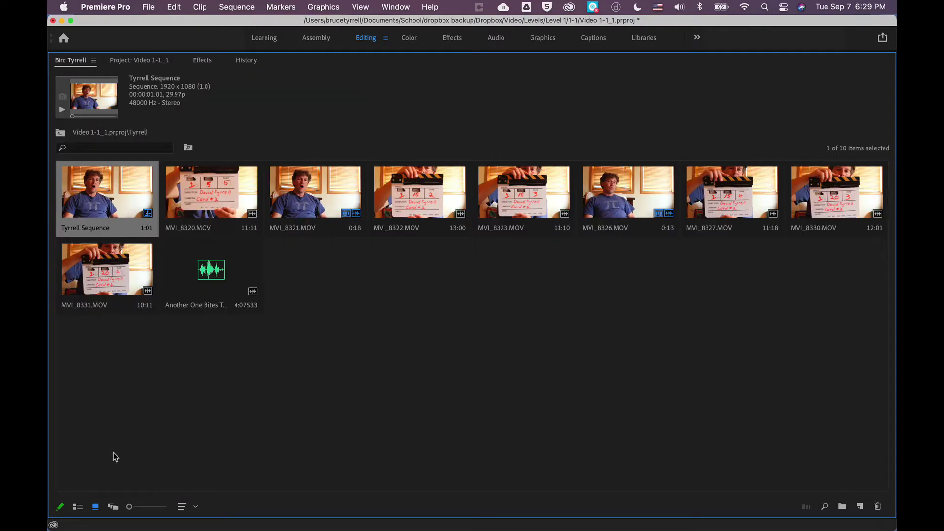
Load MVI_8330 into the source monitor and play it from the start, forward and backward
{"action": "double_click", "coordinate": [836, 201]}
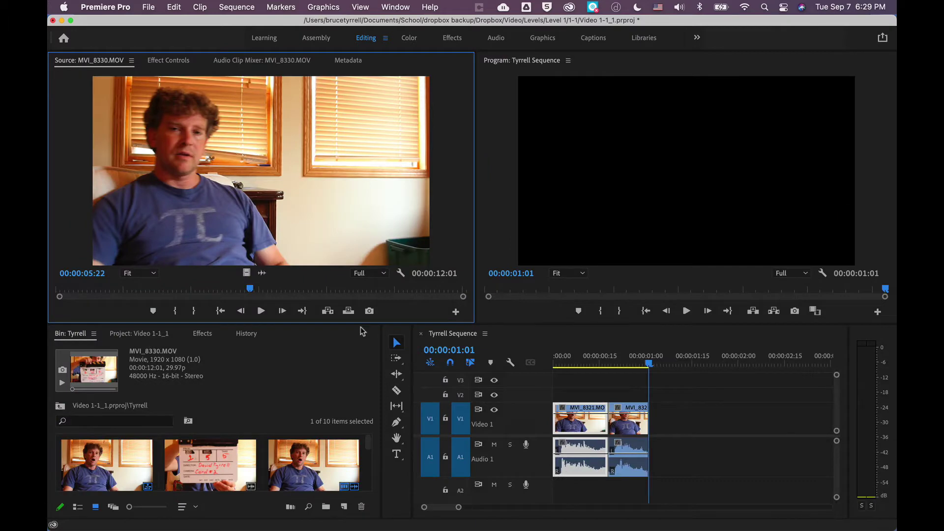
{"action": "key", "text": "Home"}
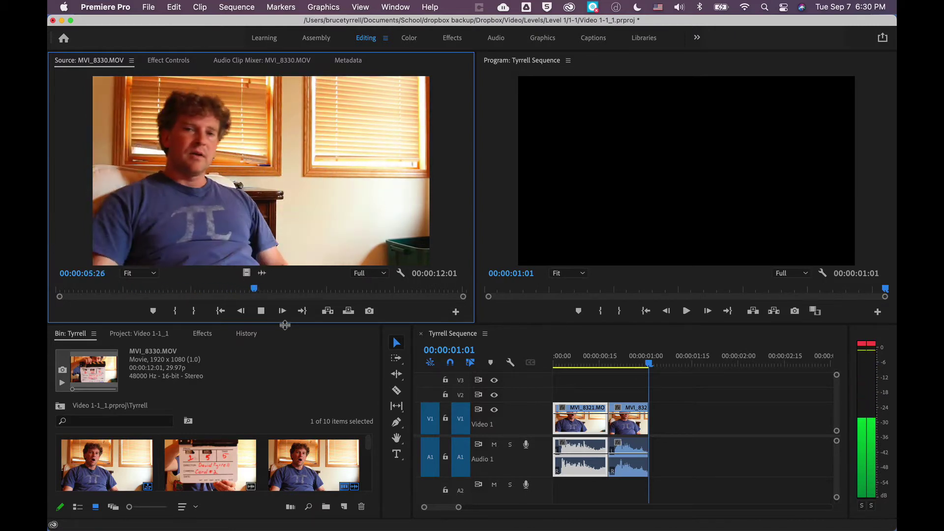
{"action": "key", "text": "space"}
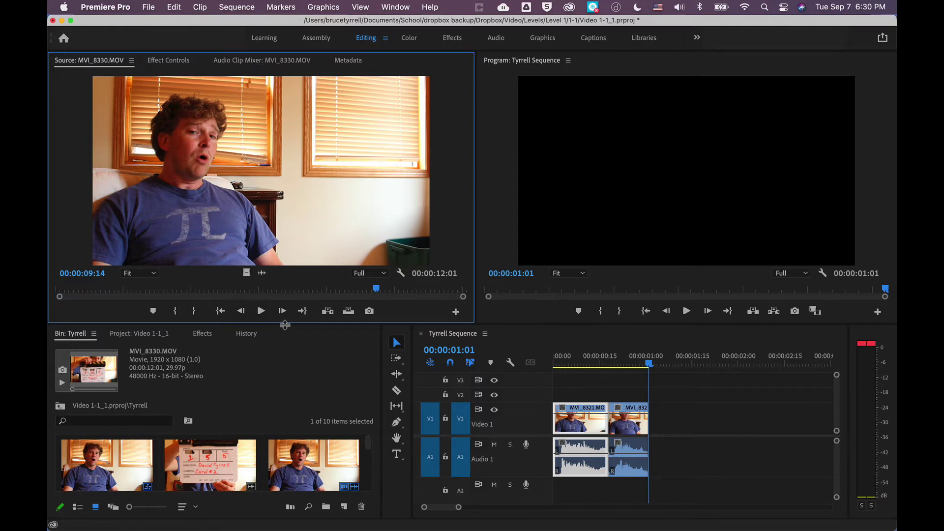
{"action": "key", "text": "j"}
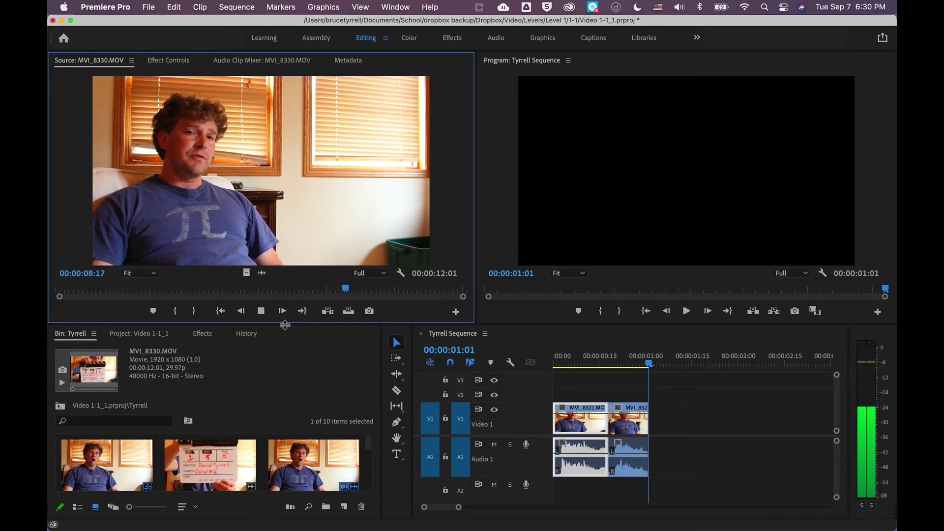
{"action": "key", "text": "k"}
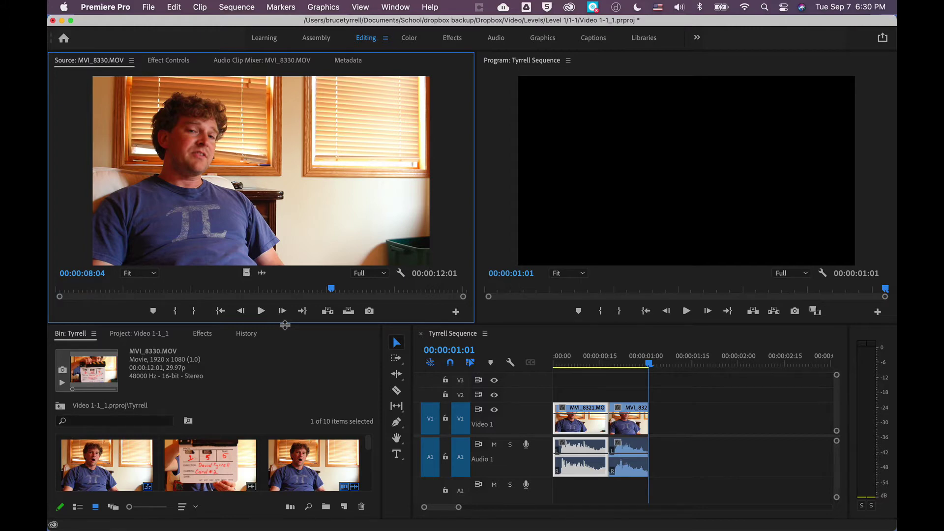
Review the take between 08:04 and 08:29, parking the playhead at 08:19
{"action": "key", "text": "l"}
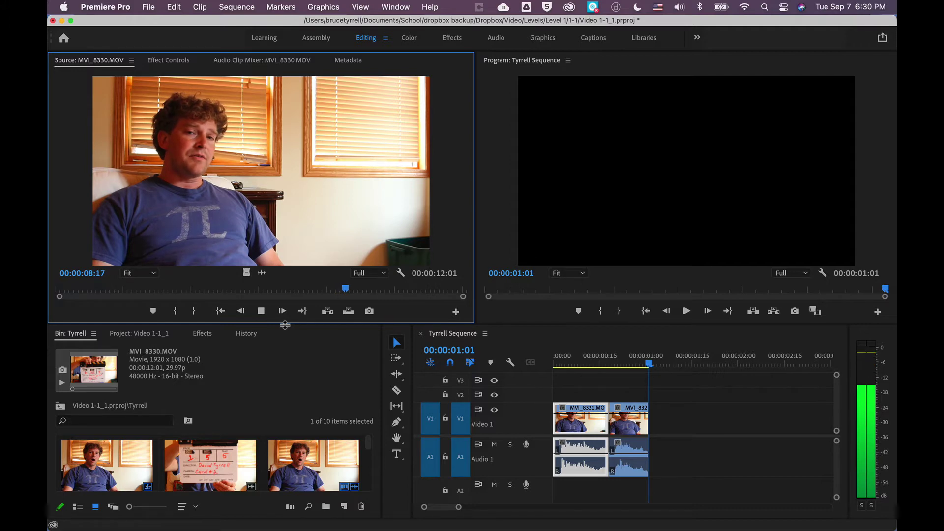
{"action": "key", "text": "k"}
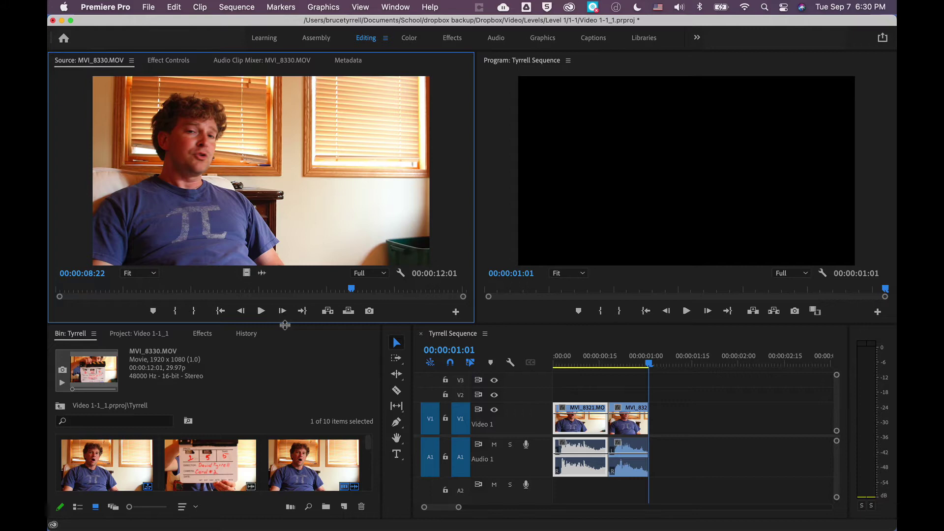
{"action": "key", "text": "l"}
{"action": "key", "text": "j"}
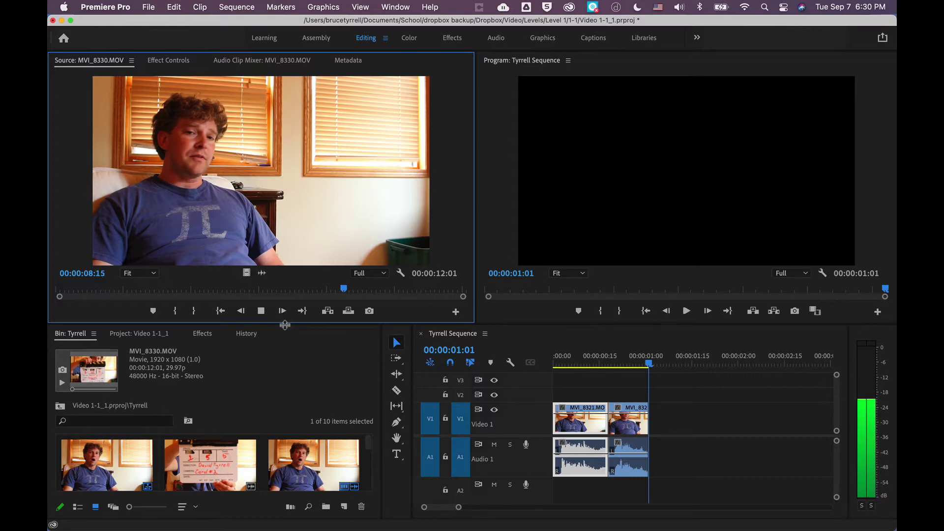
{"action": "key", "text": "k"}
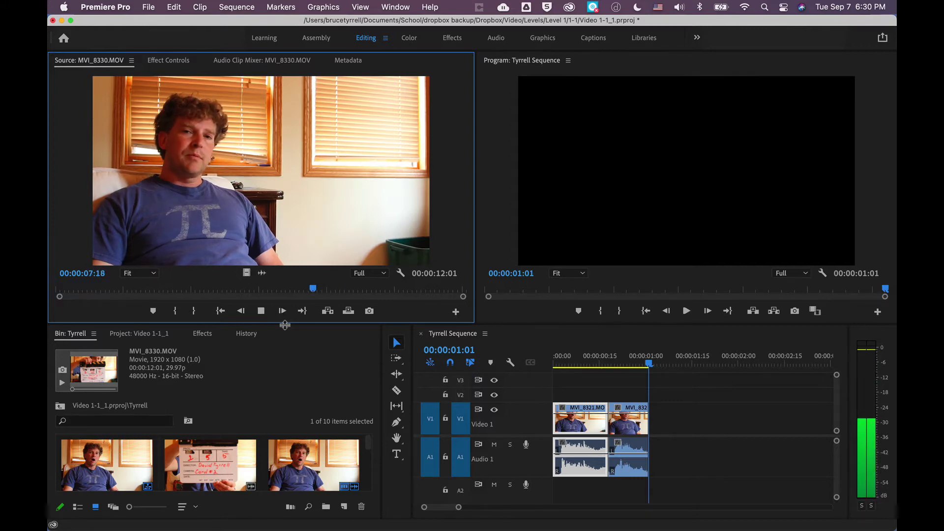
{"action": "key", "text": "l"}
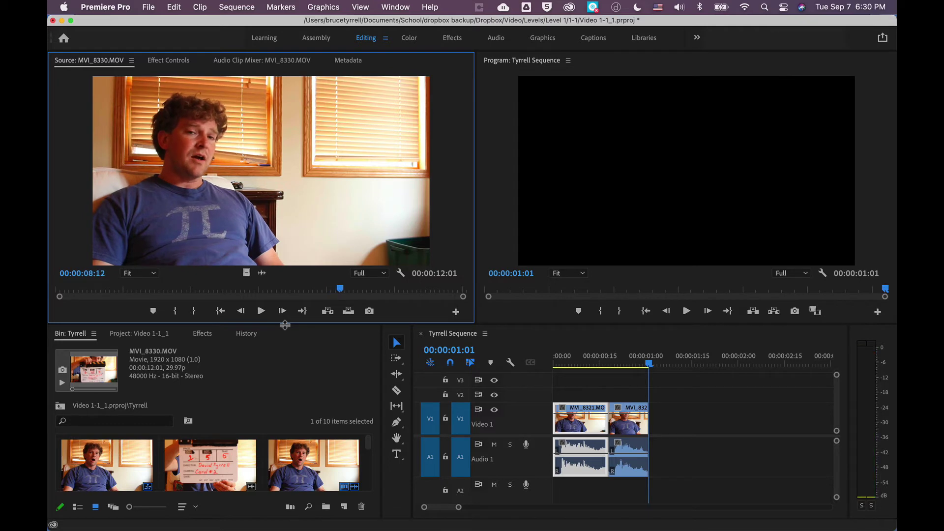
{"action": "key", "text": "k"}
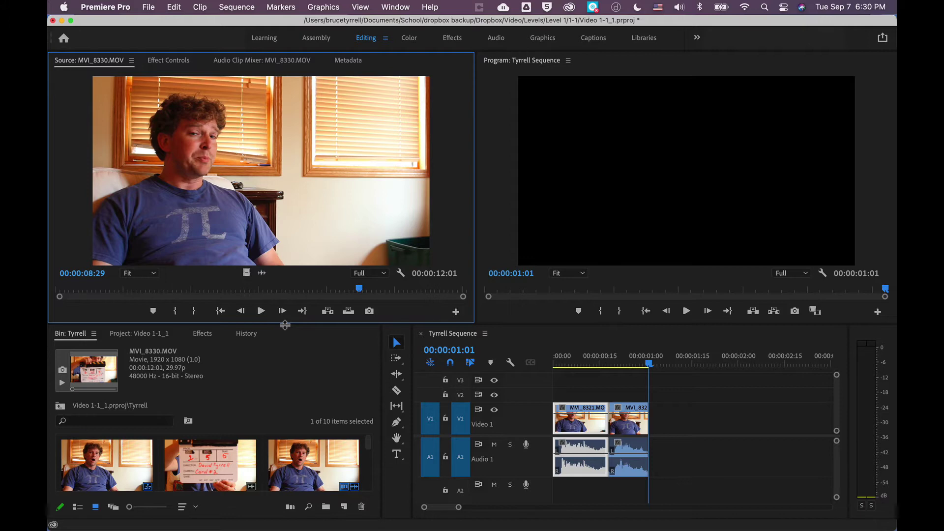
{"action": "key", "text": "Left"}
{"action": "key", "text": "Left"}
{"action": "key", "text": "Left"}
{"action": "key", "text": "Left"}
{"action": "key", "text": "Left"}
{"action": "key", "text": "Left"}
{"action": "key", "text": "Left"}
{"action": "key", "text": "Left"}
{"action": "key", "text": "Left"}
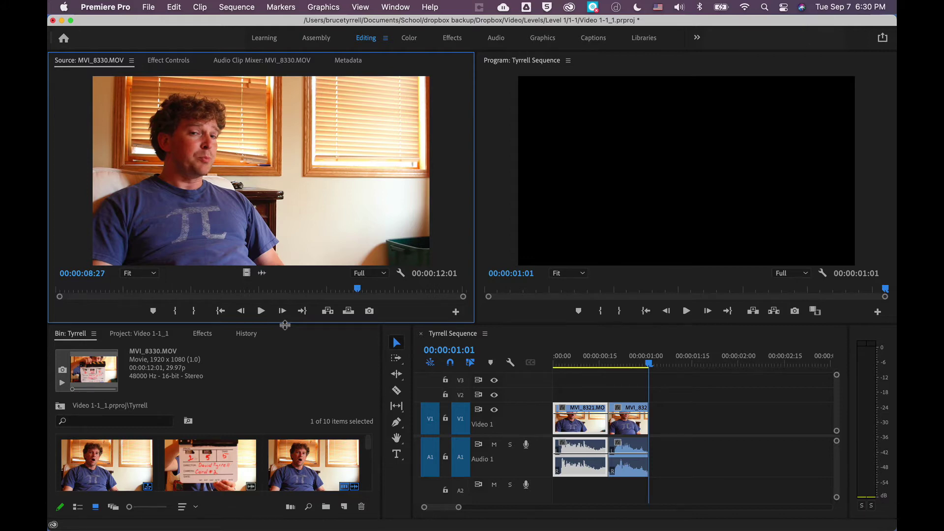
{"action": "key", "text": "Left"}
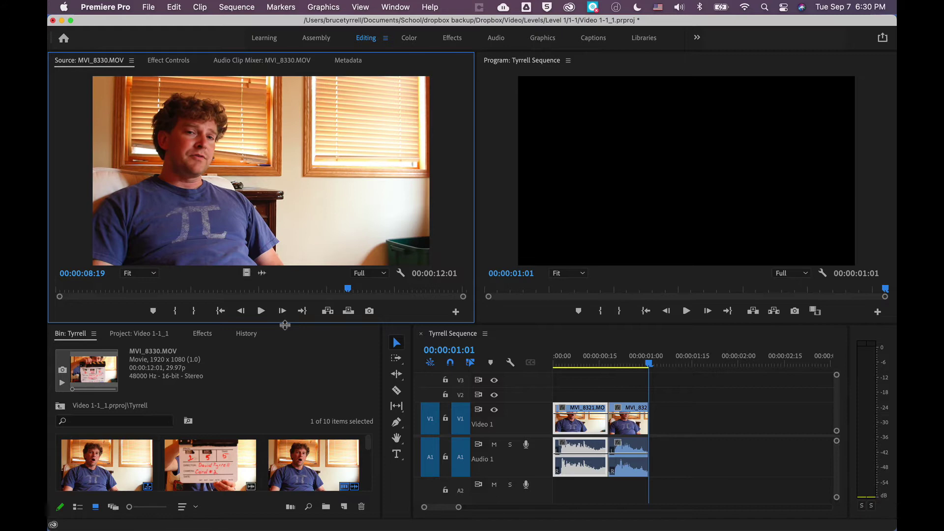
Show MVI_8330's audio waveform, find the phrase, and mark the take's start at 08:20
{"action": "left_click", "coordinate": [261, 273]}
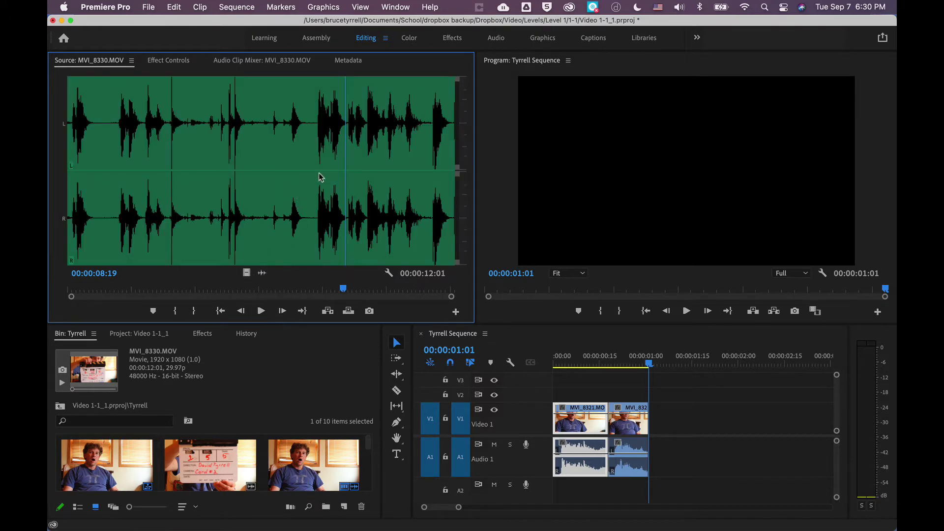
{"action": "key", "text": "space"}
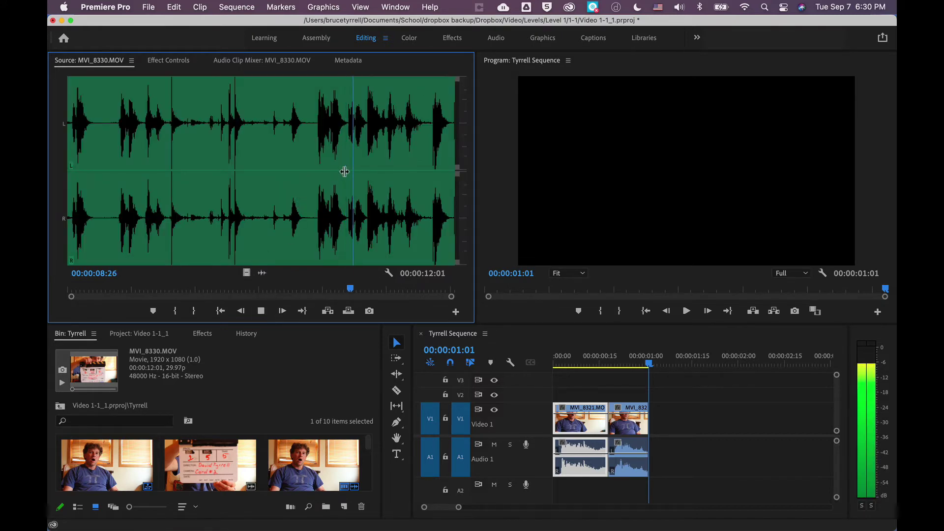
{"action": "key", "text": "space"}
{"action": "left_click_drag", "start_coordinate": [364, 165], "coordinate": [347, 169]}
{"action": "key", "text": "space"}
{"action": "key", "text": "space"}
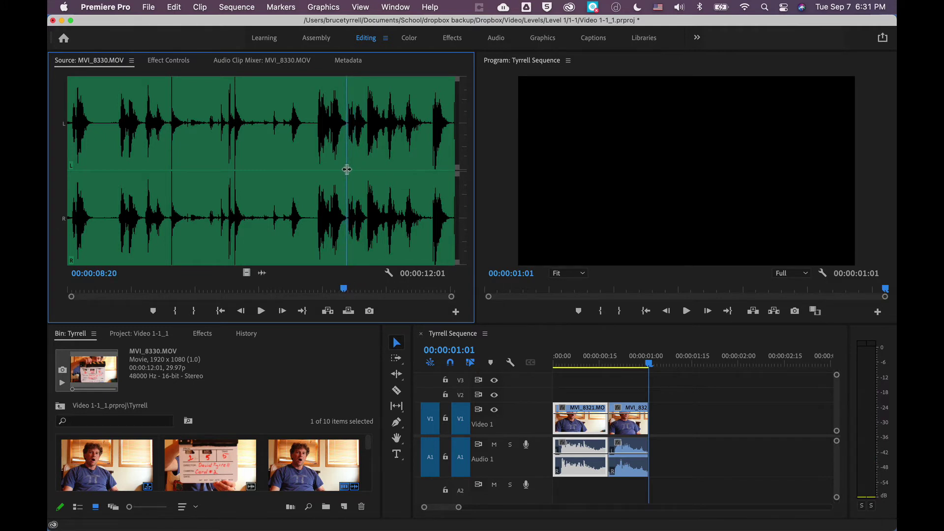
{"action": "key", "text": "o"}
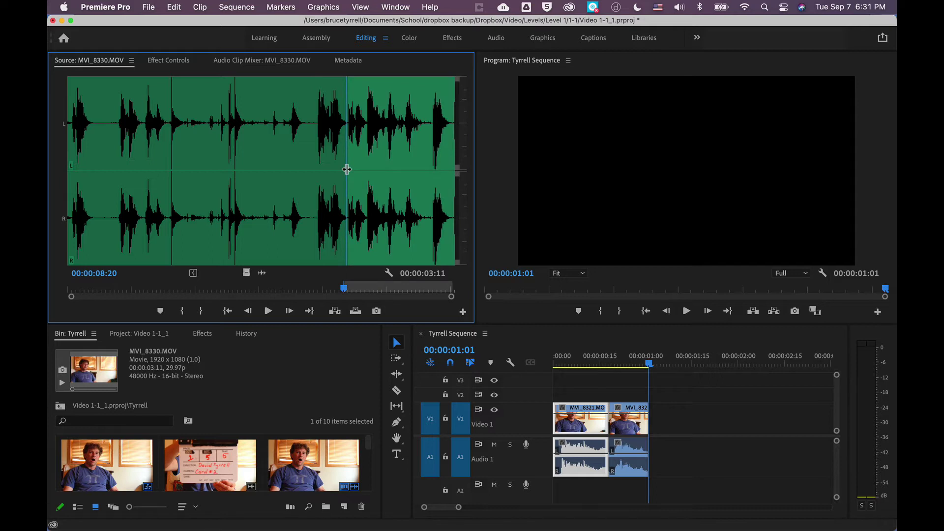
Mark the end at 09:11, then move it back to 09:09 and replay the range
{"action": "left_click_drag", "start_coordinate": [347, 169], "coordinate": [367, 168]}
{"action": "left_click_drag", "start_coordinate": [366, 168], "coordinate": [368, 168]}
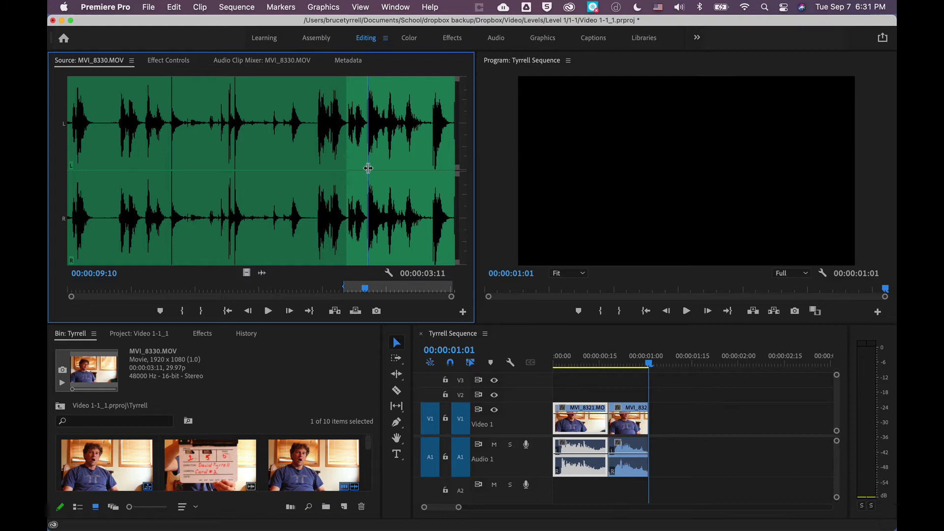
{"action": "left_click_drag", "start_coordinate": [368, 168], "coordinate": [369, 168]}
{"action": "key", "text": "o"}
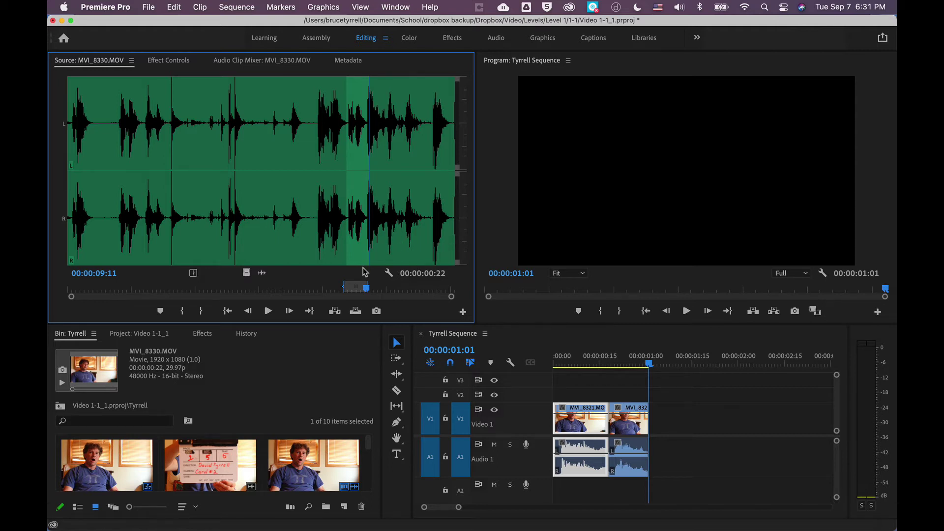
{"action": "key", "text": "space"}
{"action": "key", "text": "Left"}
{"action": "key", "text": "Left"}
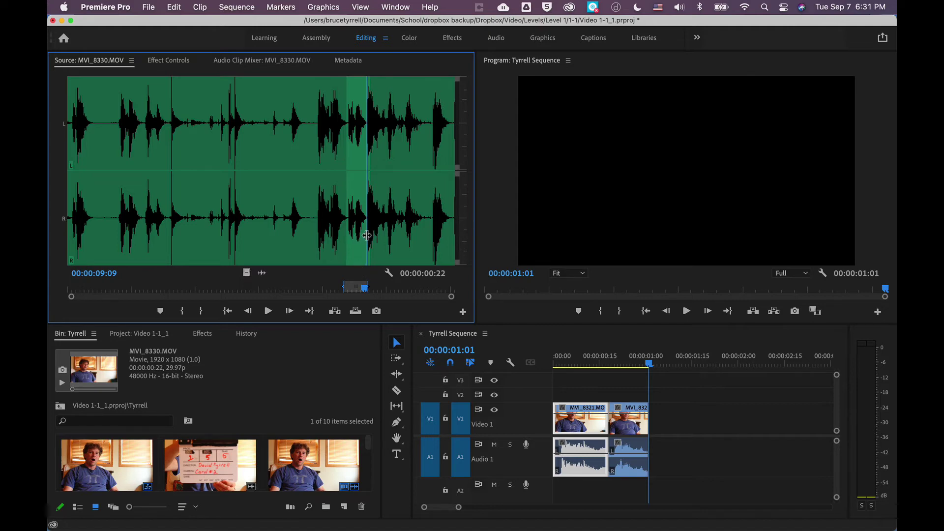
{"action": "key", "text": "o"}
{"action": "key", "text": "space"}
Place the marked MVI_8330 range in the sequence and ripple-delete the gap so it follows the second clip
{"action": "left_click", "coordinate": [247, 273]}
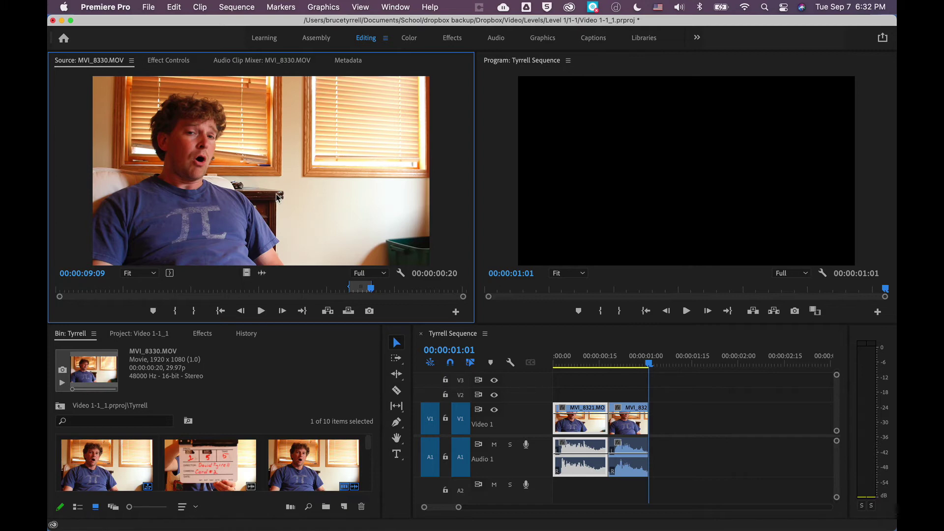
{"action": "left_click_drag", "start_coordinate": [277, 197], "coordinate": [659, 437]}
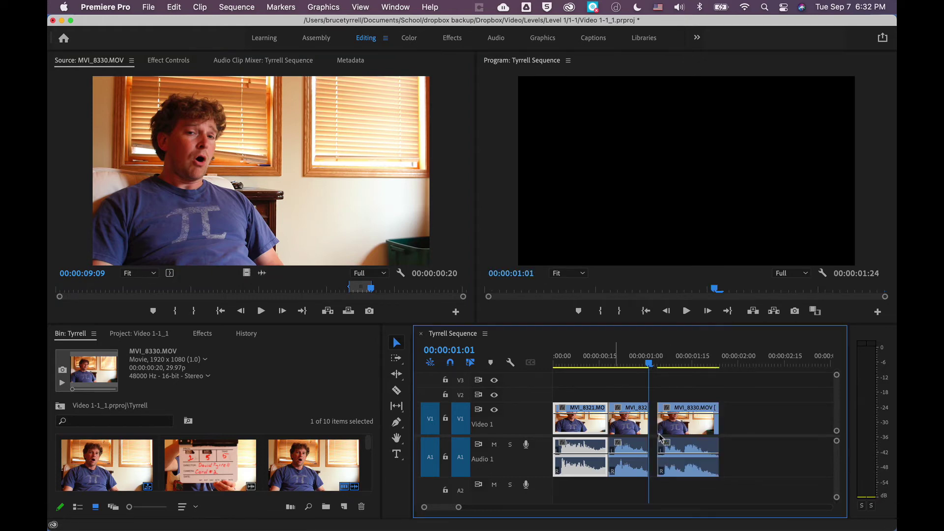
{"action": "left_click", "coordinate": [451, 364]}
{"action": "mouse_move", "coordinate": [696, 425]}
{"action": "left_mouse_down"}
{"action": "mouse_move", "coordinate": [724, 425]}
{"action": "mouse_move", "coordinate": [689, 425]}
{"action": "mouse_move", "coordinate": [714, 426]}
{"action": "left_mouse_up"}
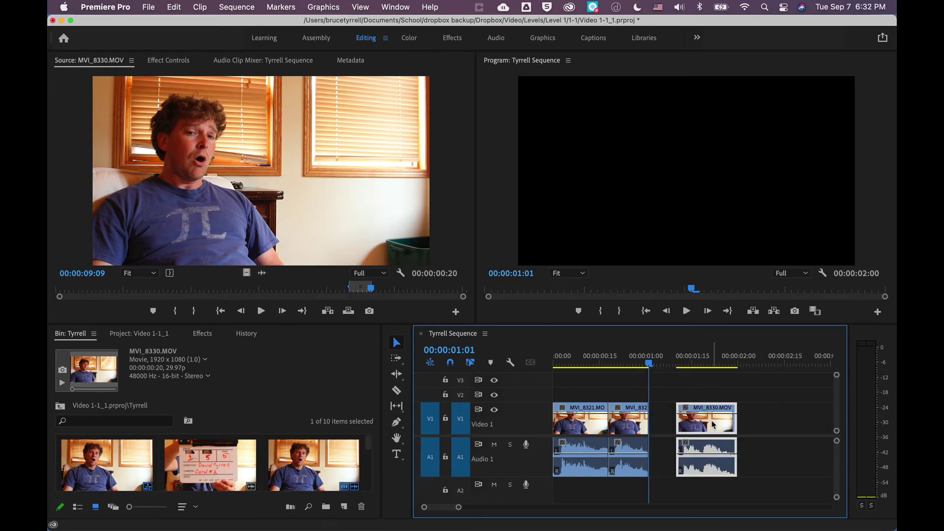
{"action": "left_click", "coordinate": [664, 425]}
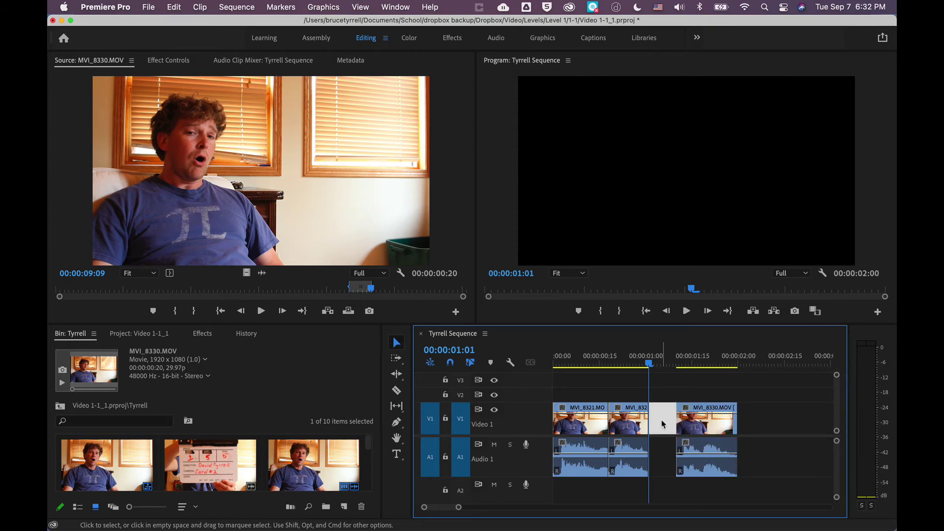
{"action": "key", "text": "Delete"}
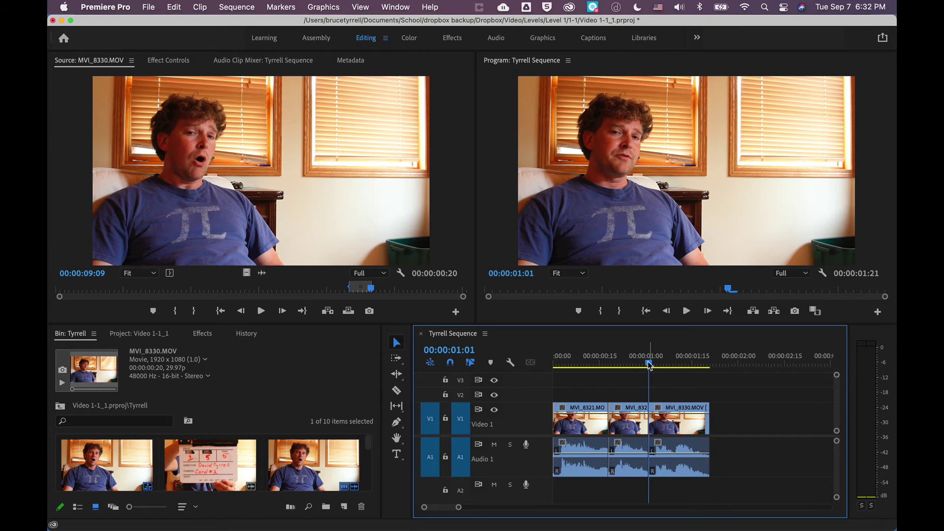
Play Tyrrell Sequence from the start, then zoom the timeline in on MVI_8330's end and deselect
{"action": "key", "text": "Home"}
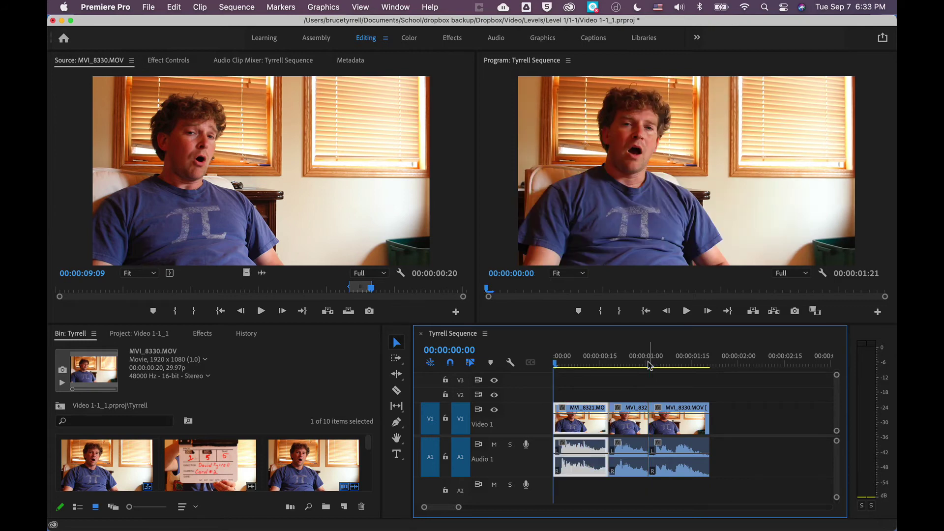
{"action": "key", "text": "space"}
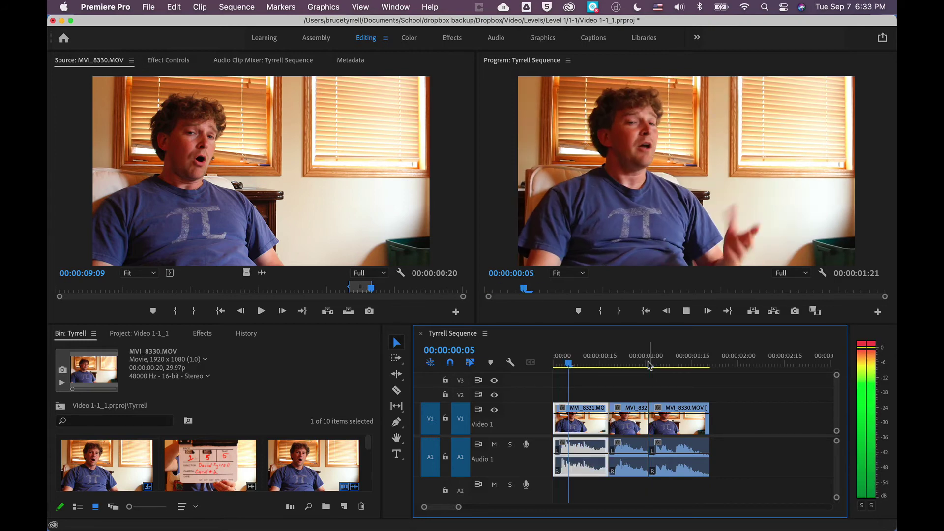
{"action": "key", "text": "XF86AudioRaiseVolume"}
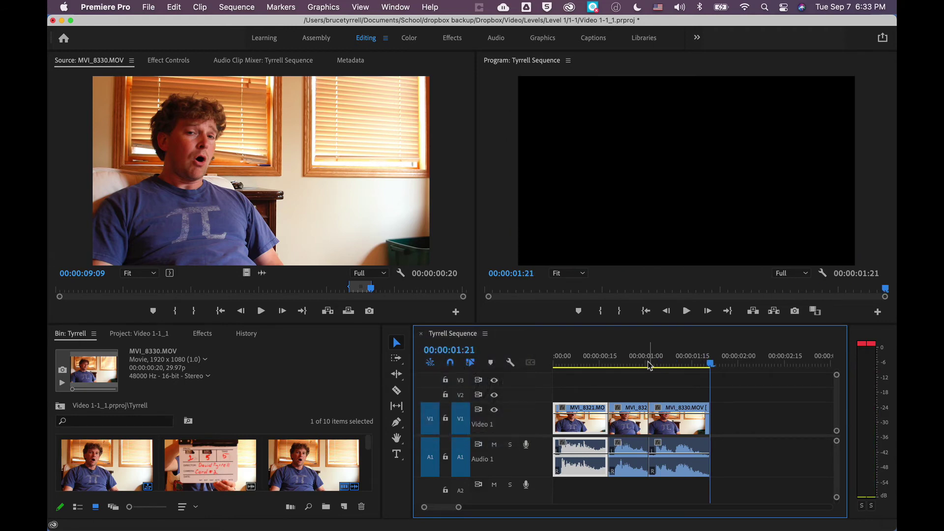
{"action": "left_click", "coordinate": [650, 365]}
{"action": "key", "text": "space"}
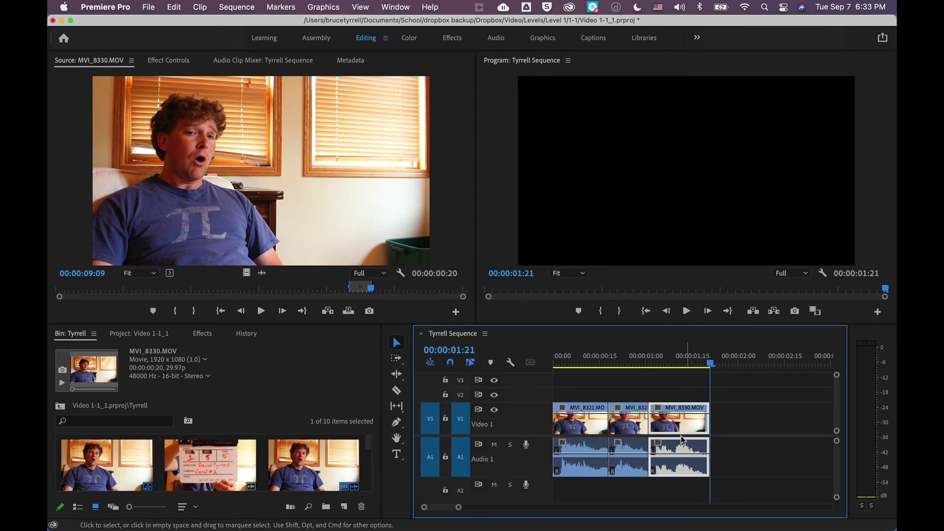
{"action": "mouse_move", "coordinate": [458, 508]}
{"action": "left_mouse_down"}
{"action": "mouse_move", "coordinate": [477, 510]}
{"action": "mouse_move", "coordinate": [439, 510]}
{"action": "left_mouse_up"}
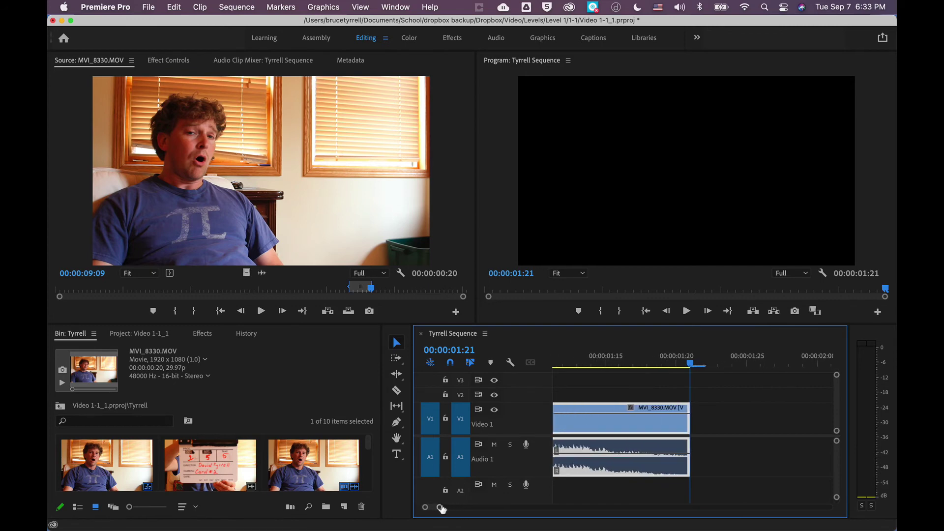
{"action": "left_click", "coordinate": [717, 418]}
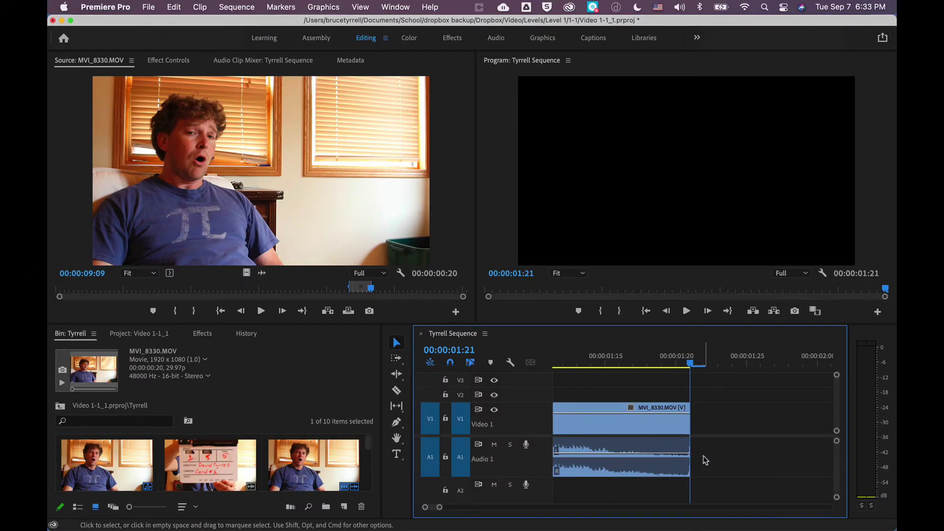
Razor MVI_8330 one frame before its end and delete that one-frame piece
{"action": "left_click", "coordinate": [397, 393]}
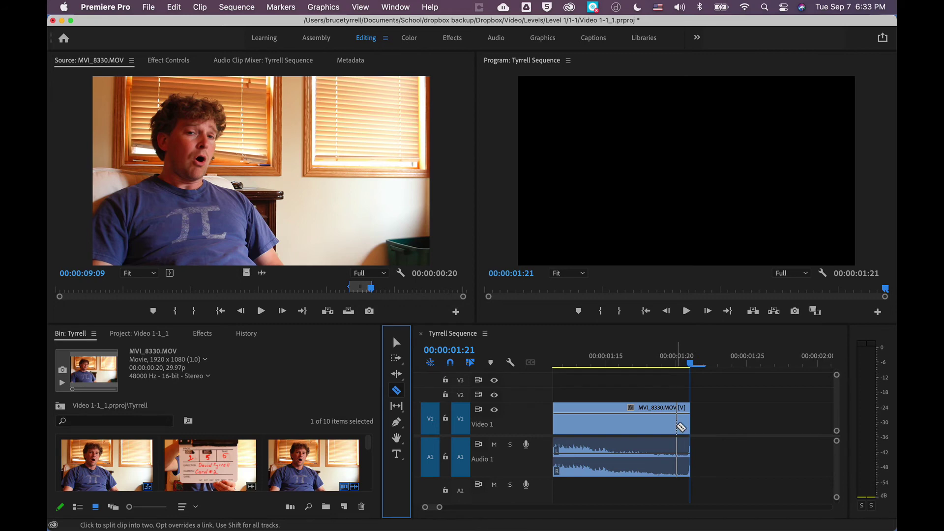
{"action": "left_click", "coordinate": [681, 424]}
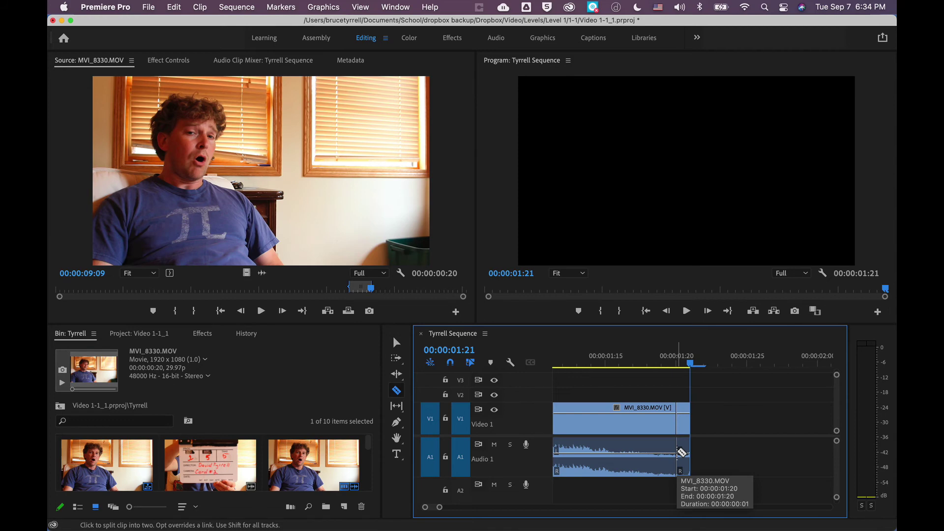
{"action": "left_click", "coordinate": [397, 342]}
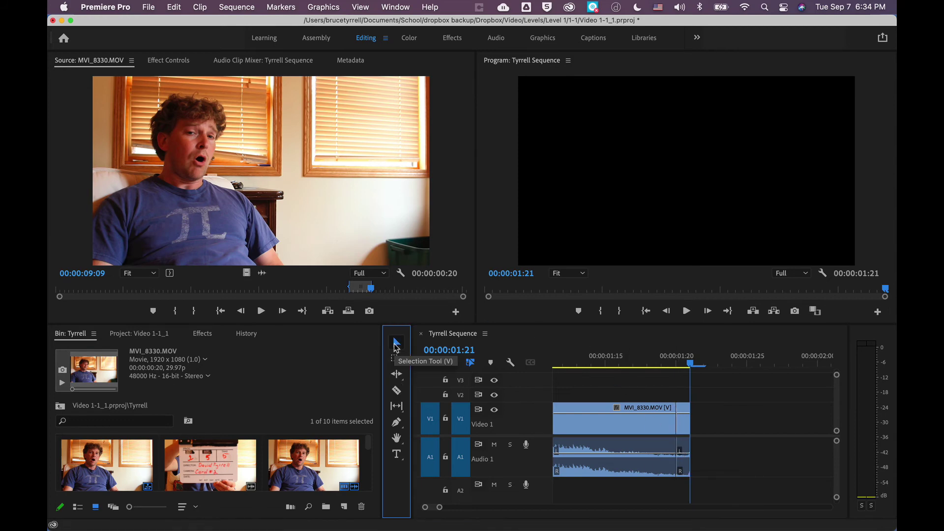
{"action": "left_click", "coordinate": [684, 429]}
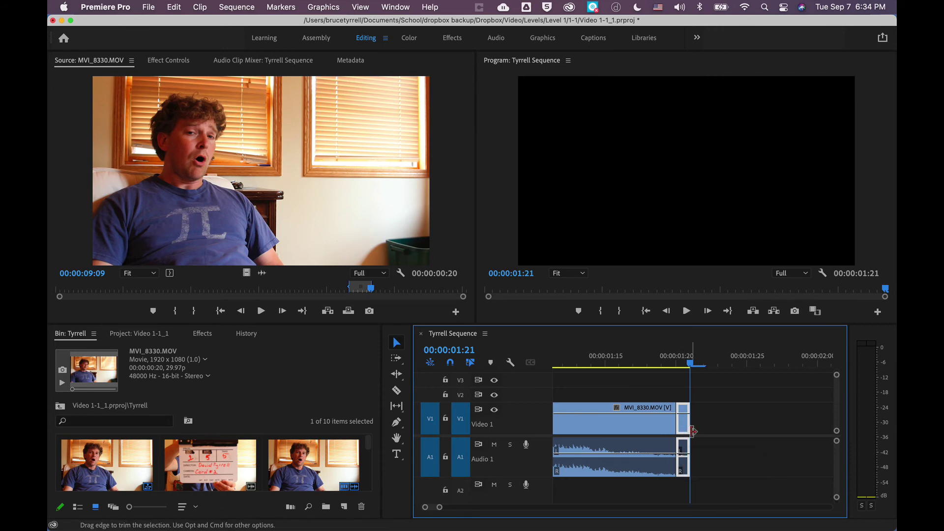
{"action": "key", "text": "Delete"}
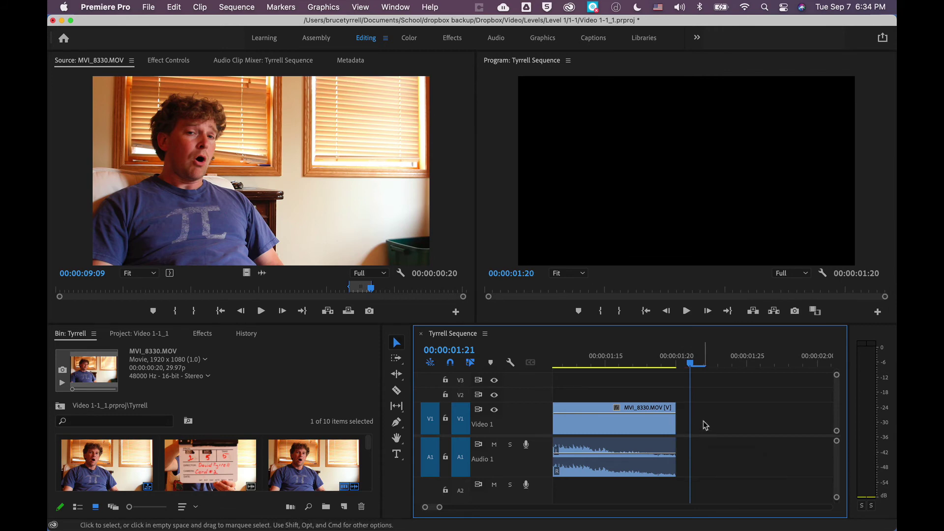
Zoom out to show all three clips and play the sequence from its start to the end
{"action": "left_click_drag", "start_coordinate": [439, 508], "coordinate": [462, 508]}
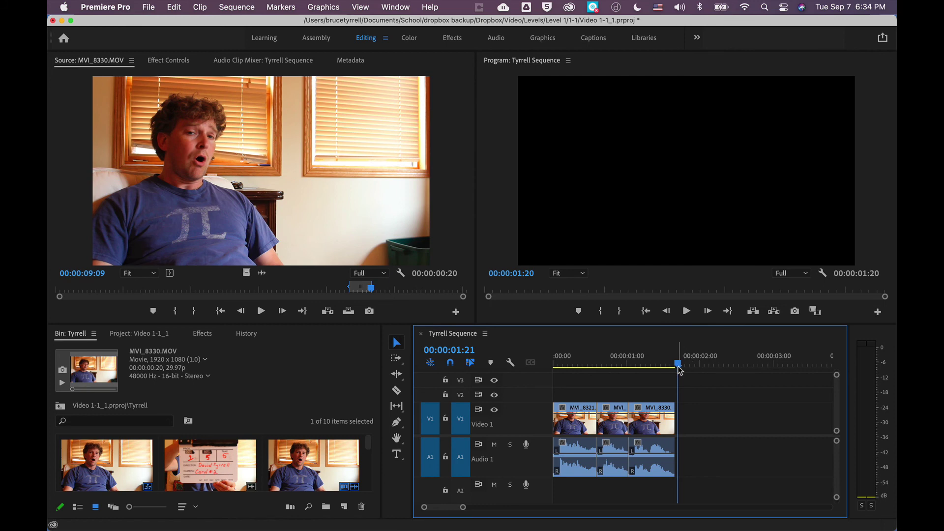
{"action": "key", "text": "Home"}
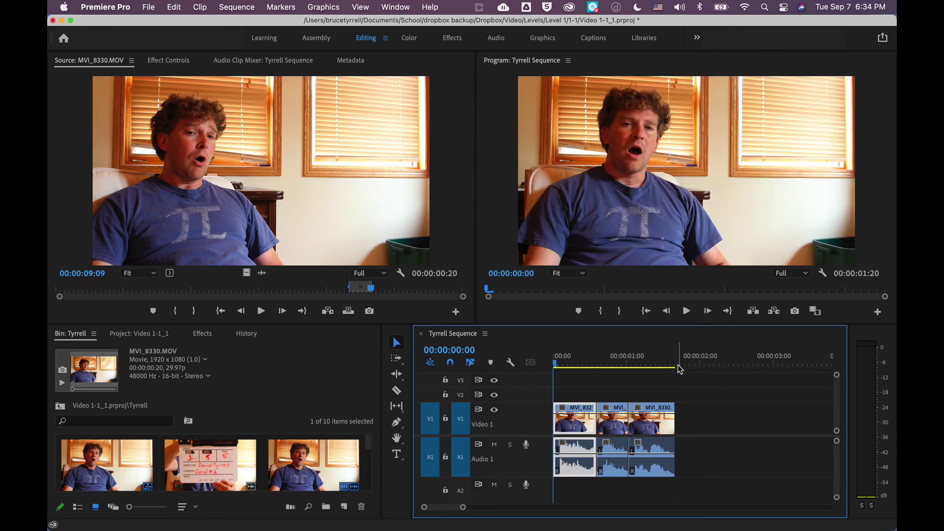
{"action": "key", "text": "space"}
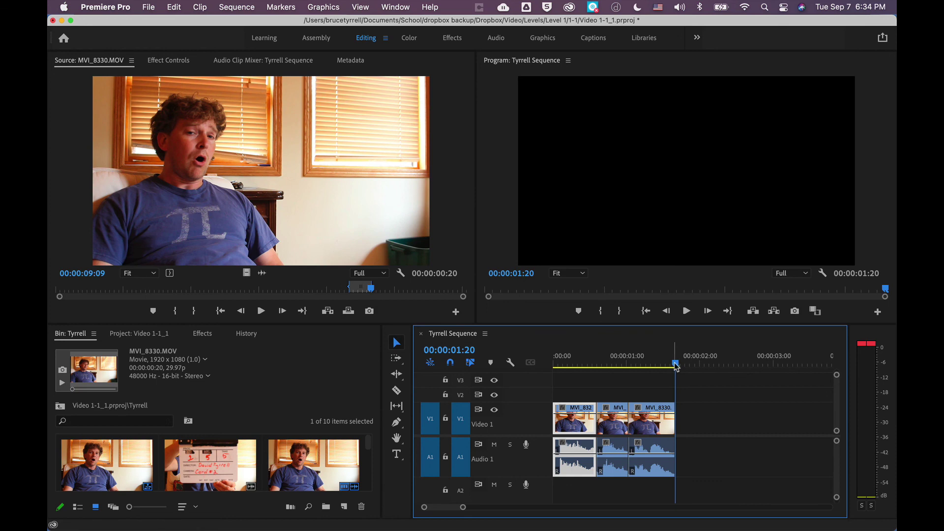
{"action": "key", "text": "Up"}
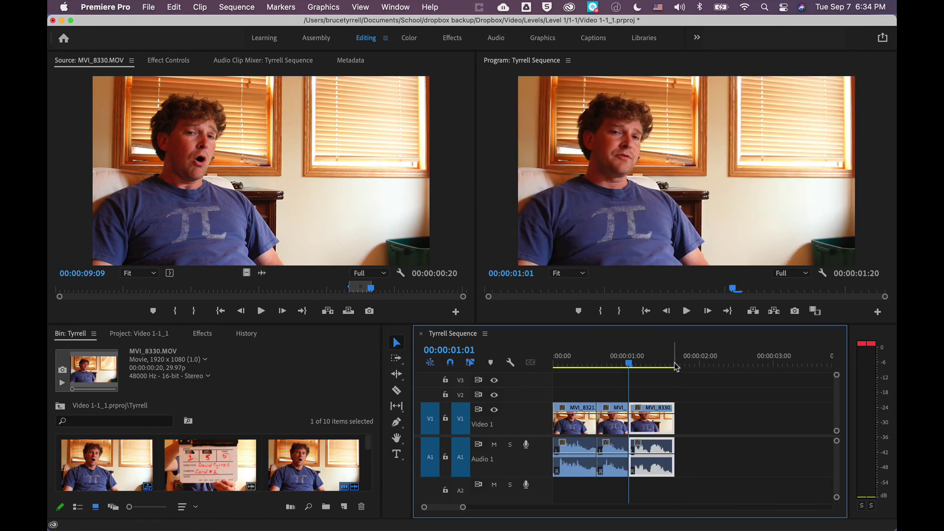
{"action": "key", "text": "Up"}
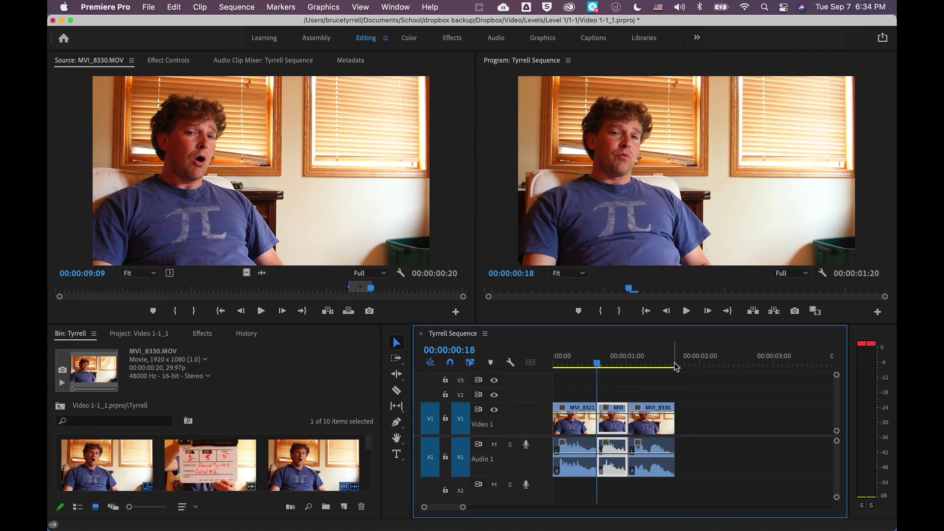
{"action": "key", "text": "Down"}
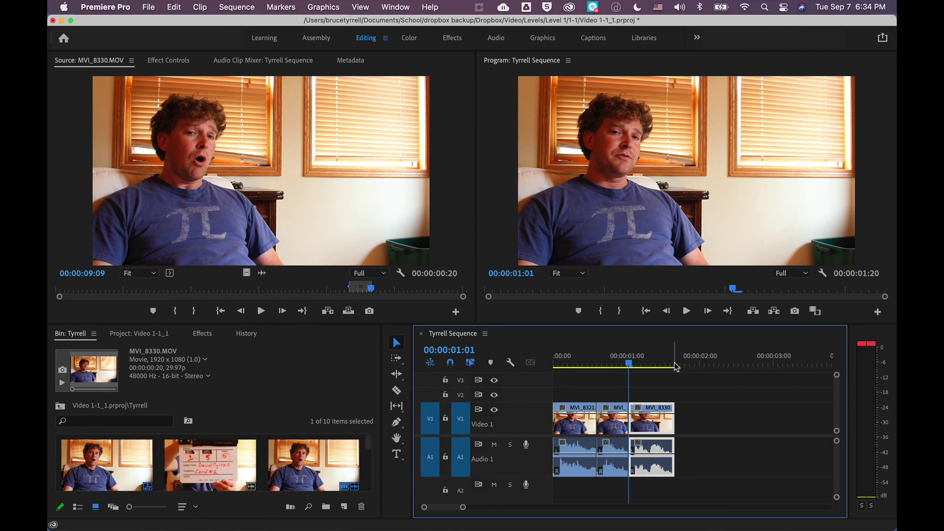
{"action": "key", "text": "Up"}
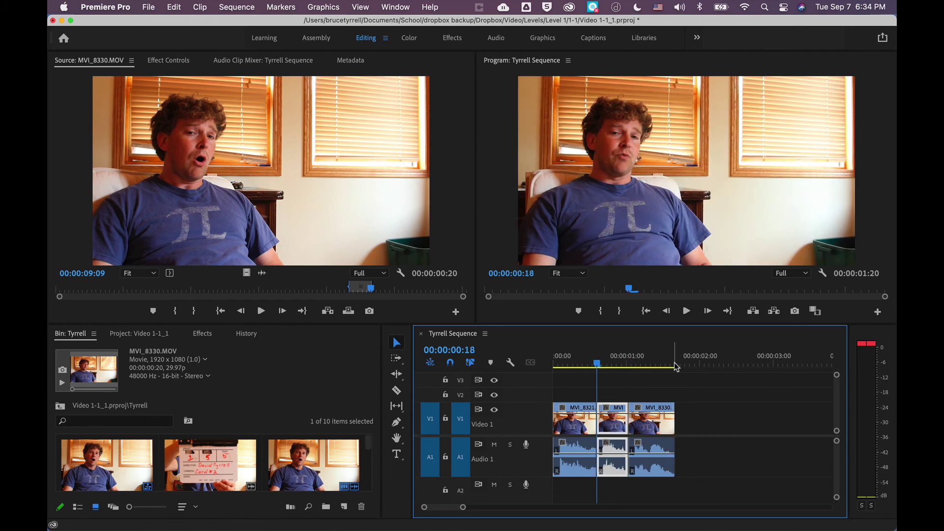
{"action": "key", "text": "Down"}
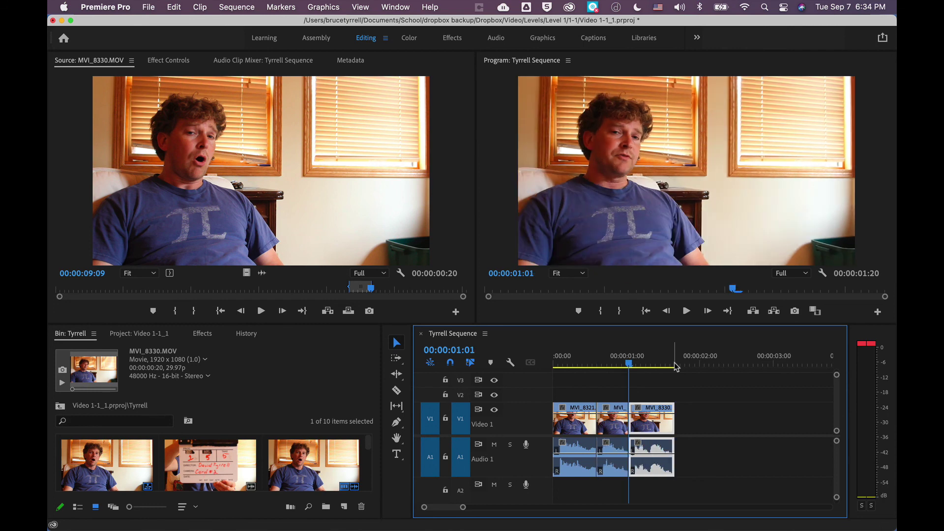